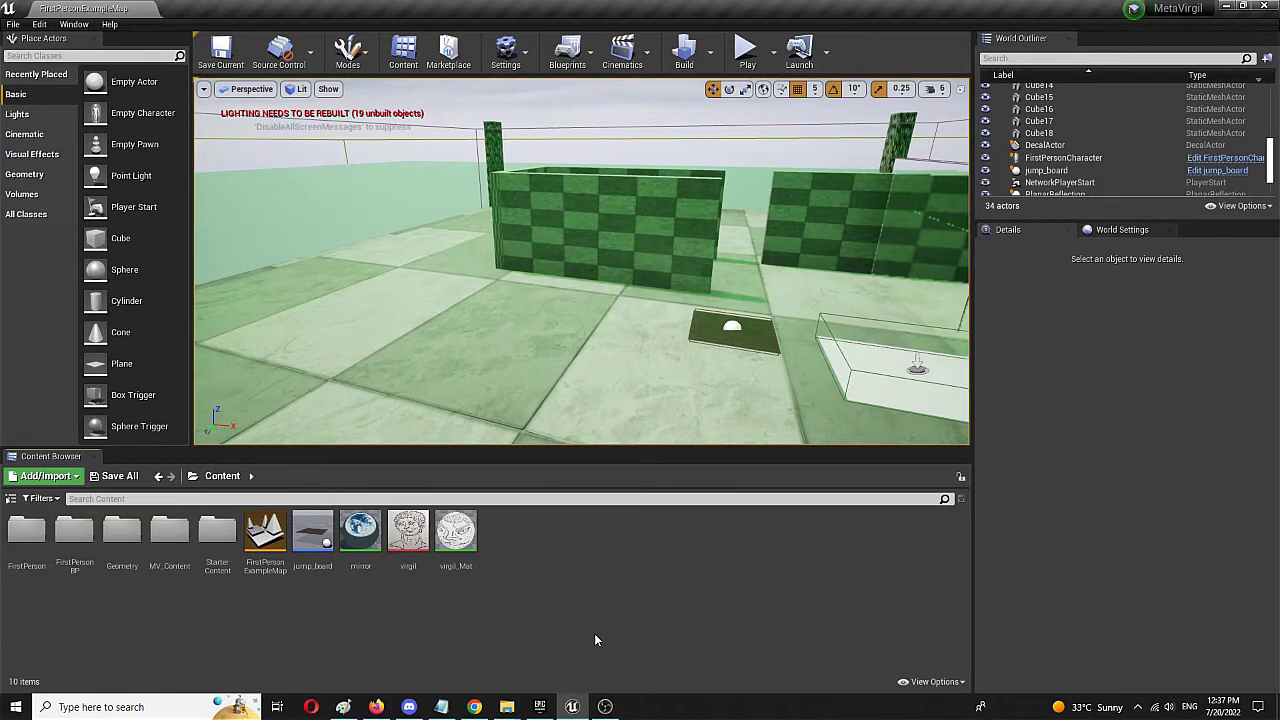
- Create a new material asset named 'Gradient' in the Content folder and open it in the Material Editor
{"action": "right_click", "coordinate": [526, 564]}
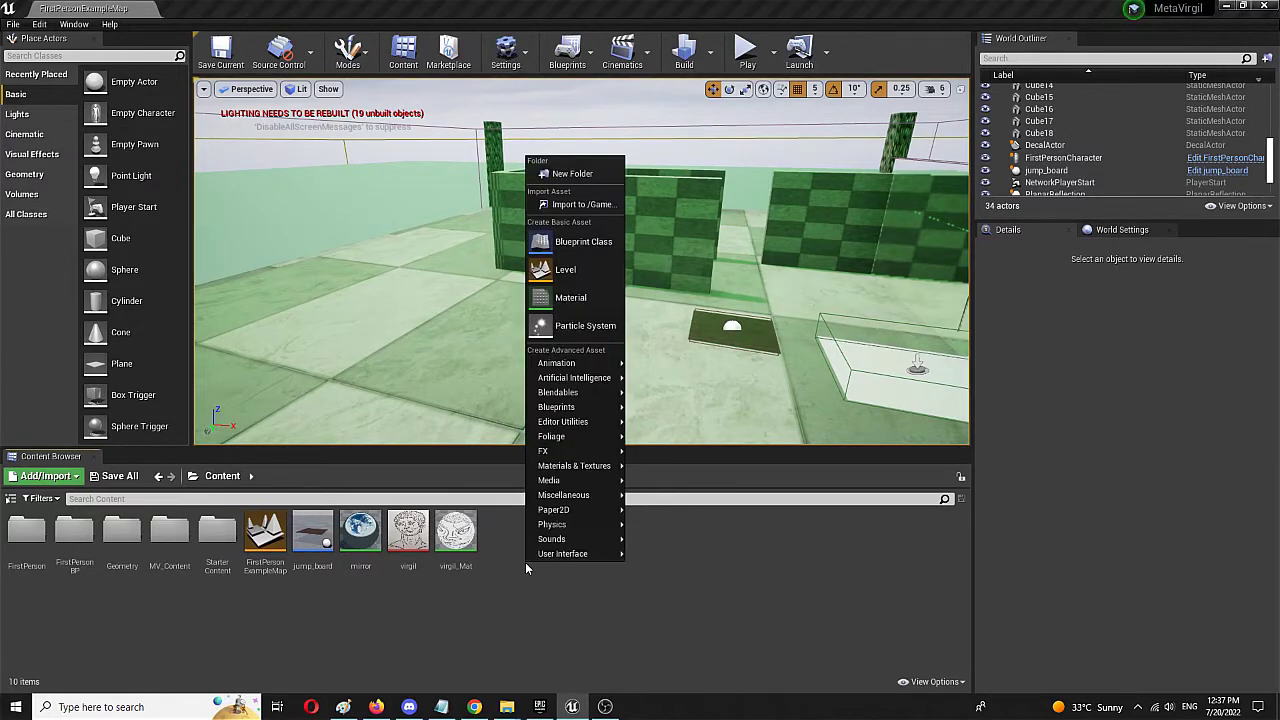
{"action": "left_click", "coordinate": [587, 293]}
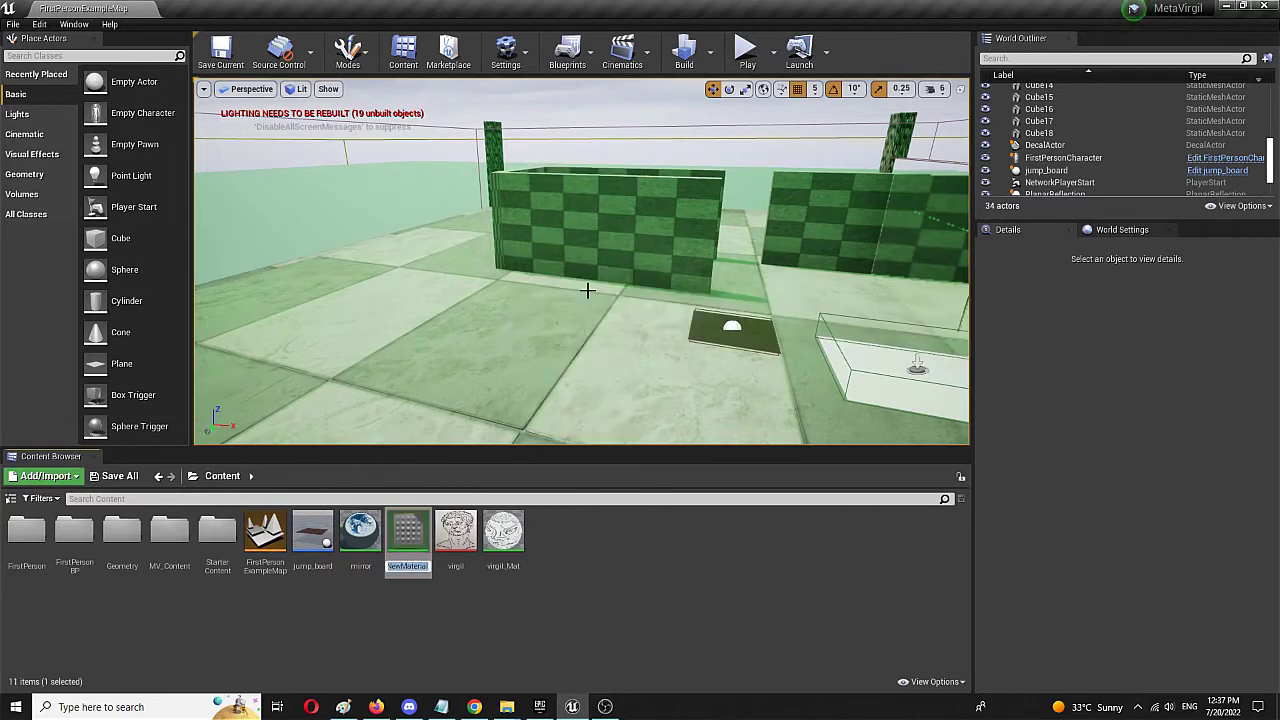
{"action": "type", "text": "Gradient"}
{"action": "key", "text": "Return"}
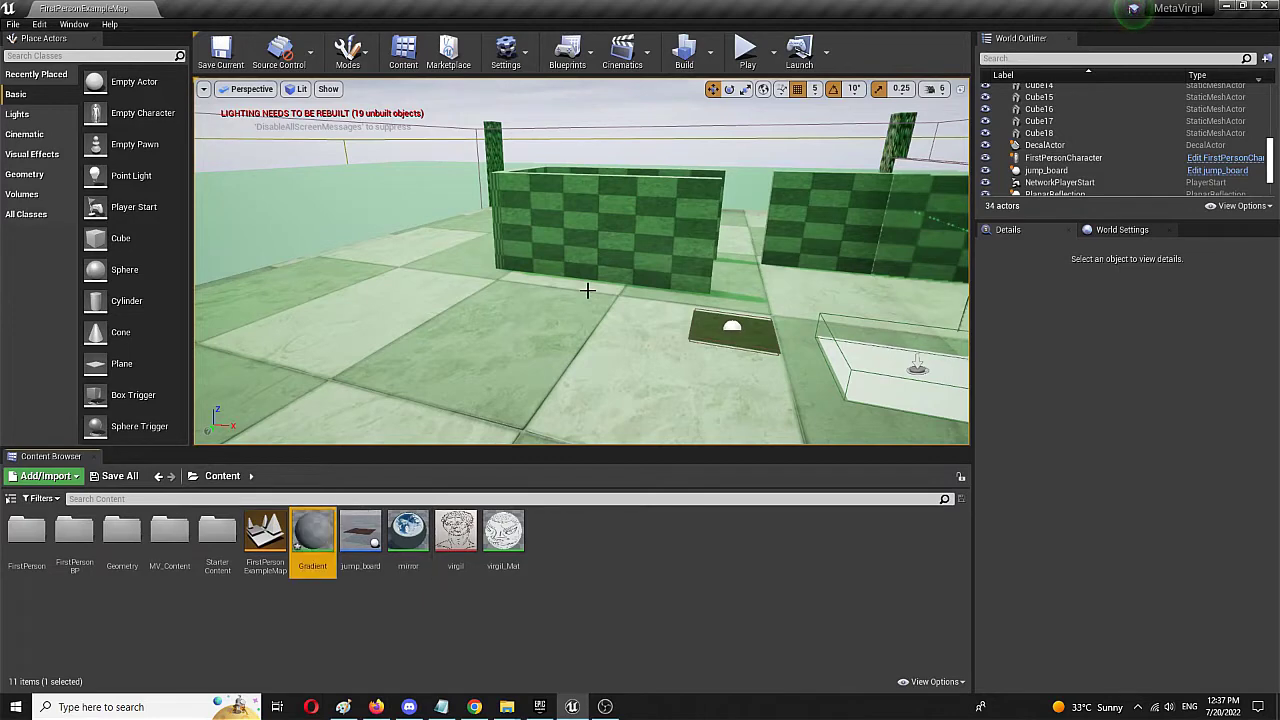
{"action": "double_click", "coordinate": [305, 535]}
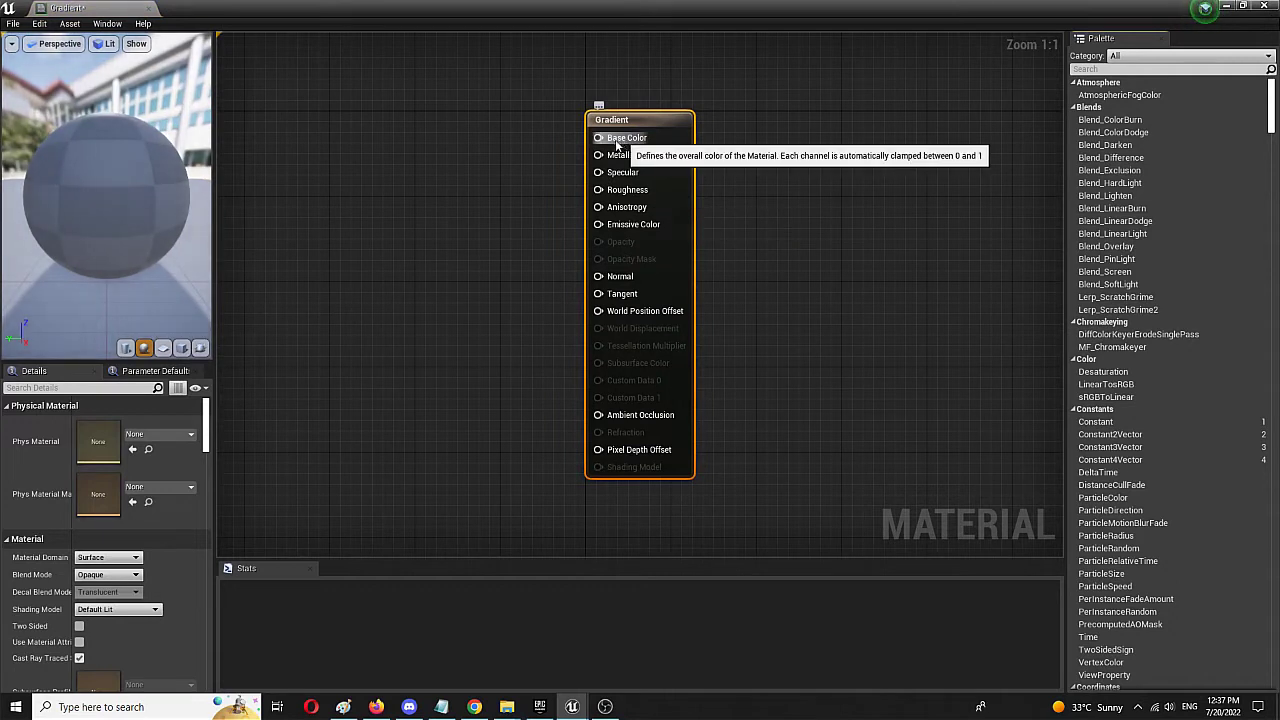
- Add a Constant3Vector node, found by searching 'const', and wire its output into Base Color
{"action": "right_click", "coordinate": [381, 129]}
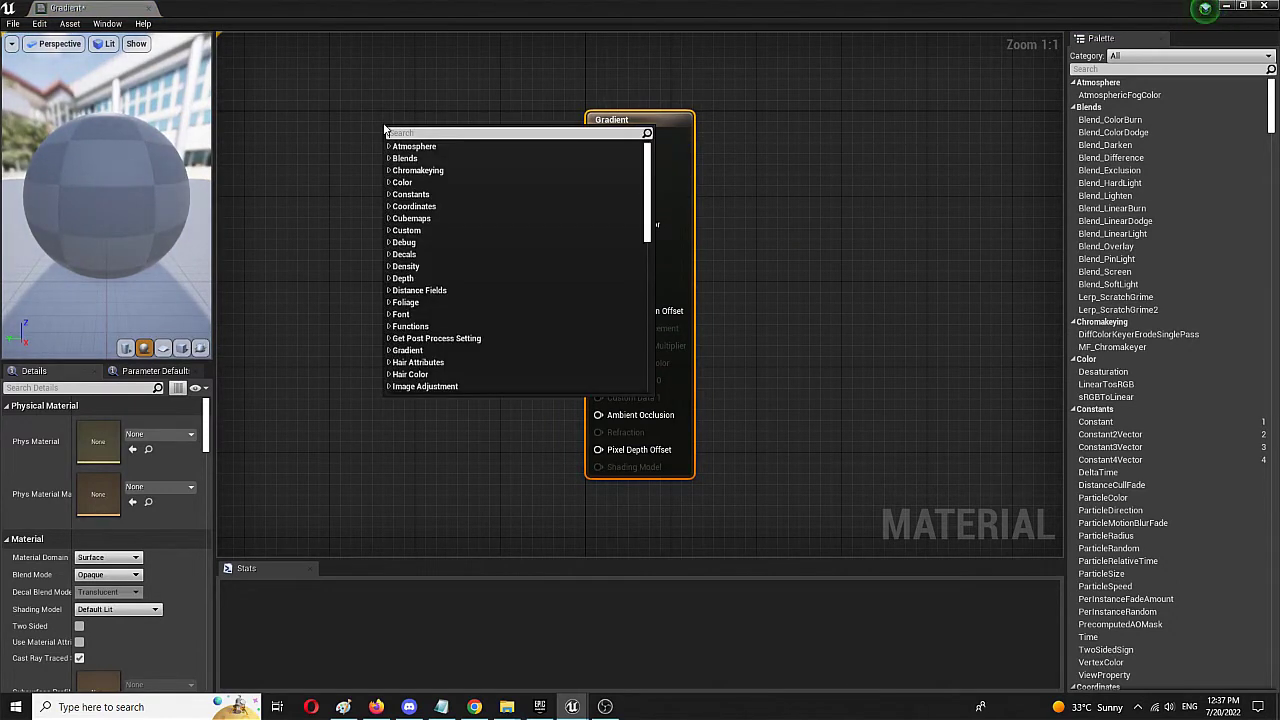
{"action": "type", "text": "const"}
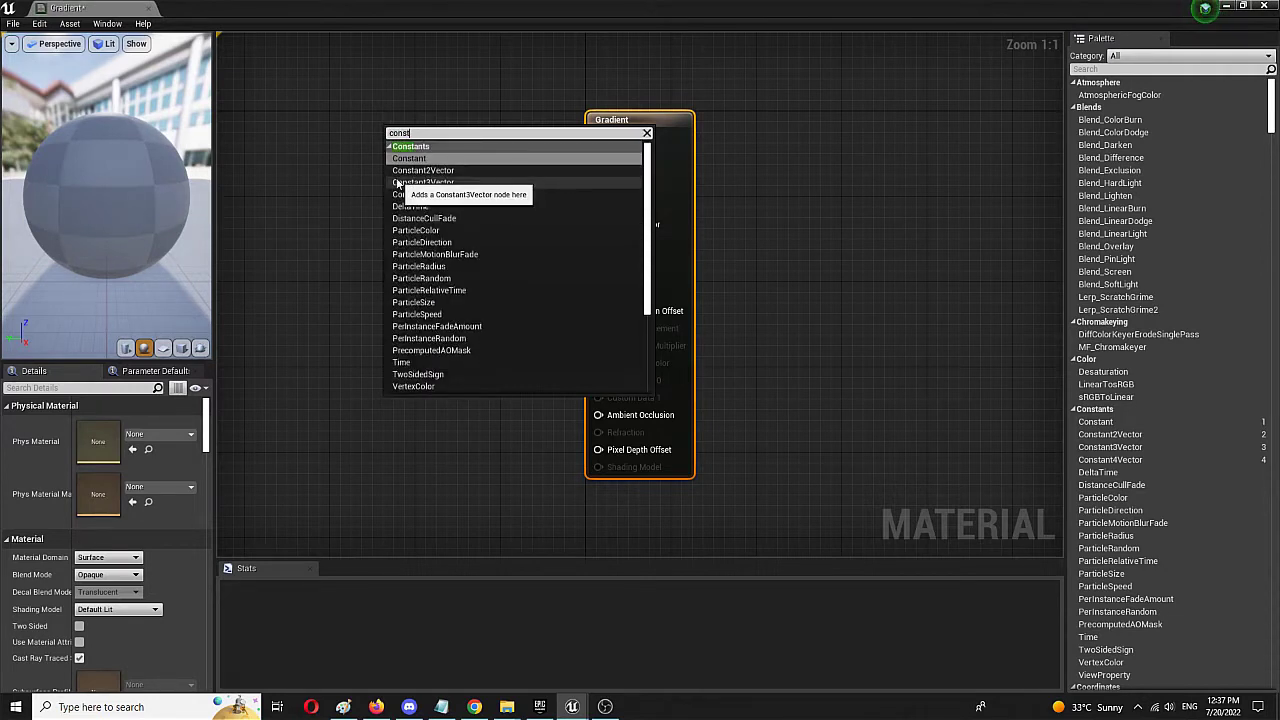
{"action": "left_click", "coordinate": [398, 184]}
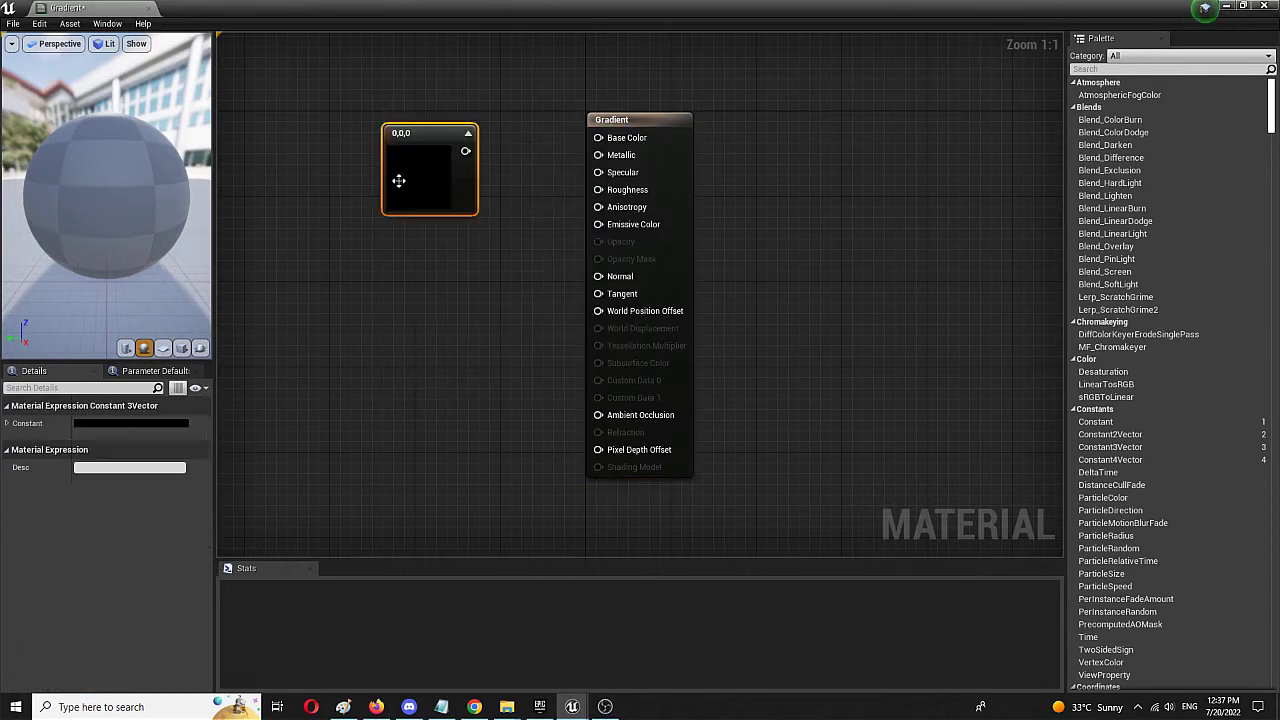
{"action": "left_click_drag", "start_coordinate": [455, 138], "coordinate": [598, 137]}
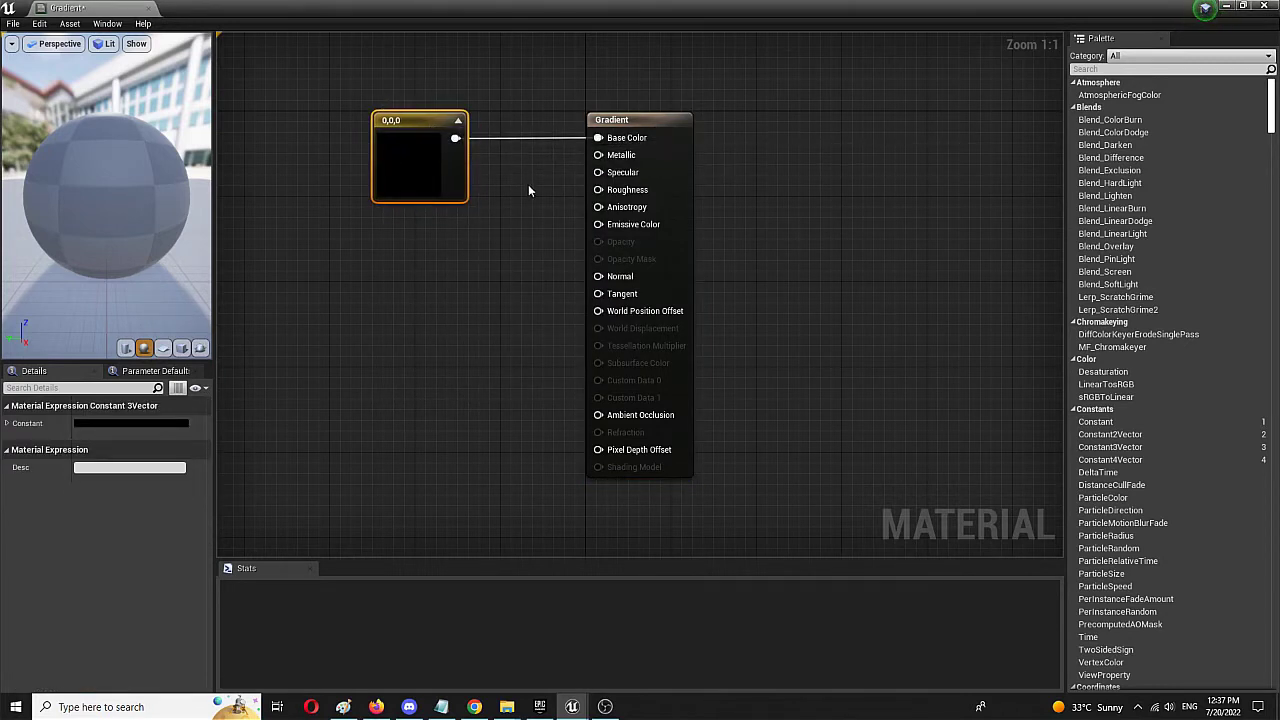
- Set the Constant3Vector colour to a light pink of R 0.88, G 0.501, B 0.747
{"action": "double_click", "coordinate": [421, 157]}
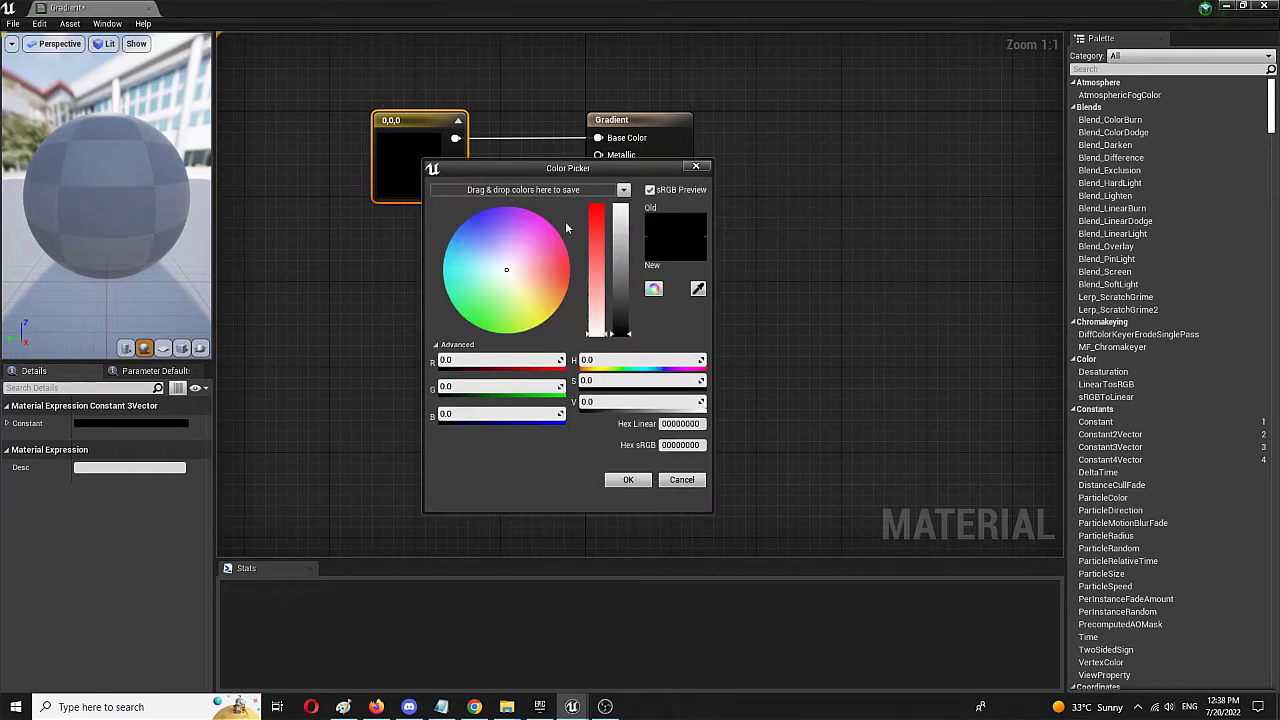
{"action": "mouse_move", "coordinate": [511, 274]}
{"action": "left_mouse_down"}
{"action": "mouse_move", "coordinate": [537, 249]}
{"action": "mouse_move", "coordinate": [487, 253]}
{"action": "mouse_move", "coordinate": [500, 277]}
{"action": "mouse_move", "coordinate": [518, 264]}
{"action": "left_mouse_up"}
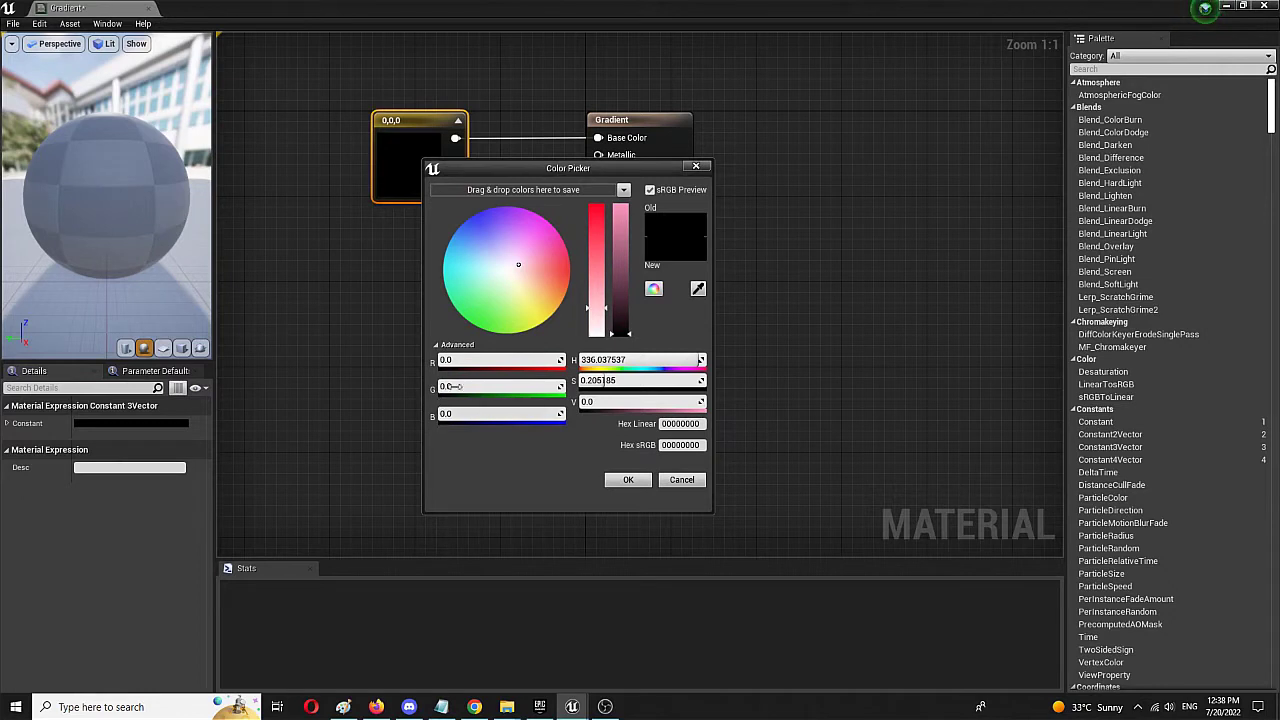
{"action": "left_click", "coordinate": [482, 362]}
{"action": "left_click_drag", "start_coordinate": [455, 362], "coordinate": [552, 362]}
{"action": "left_click_drag", "start_coordinate": [450, 388], "coordinate": [468, 414]}
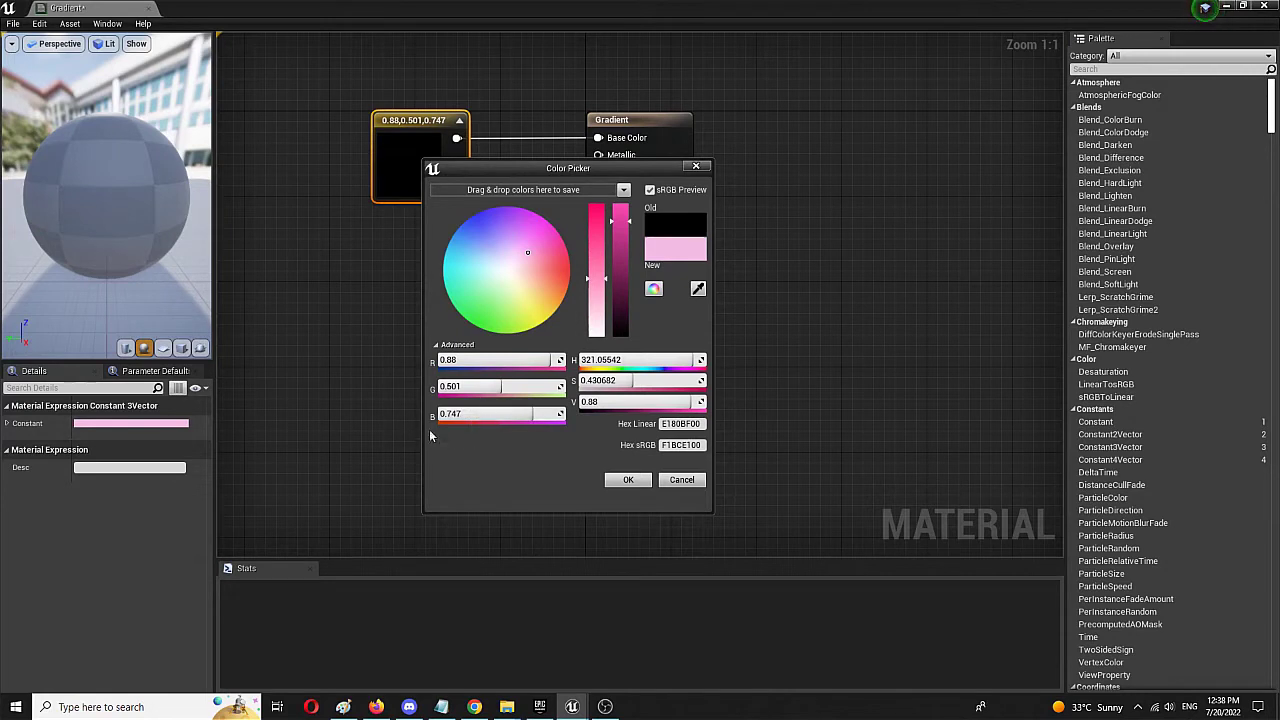
- Set the constant's R, G and B values all to 1
{"action": "left_click", "coordinate": [490, 360]}
{"action": "type", "text": "1"}
{"action": "key", "text": "Tab"}
{"action": "type", "text": "1"}
{"action": "key", "text": "Return"}
{"action": "left_click", "coordinate": [474, 416]}
{"action": "type", "text": "1"}
{"action": "key", "text": "Return"}
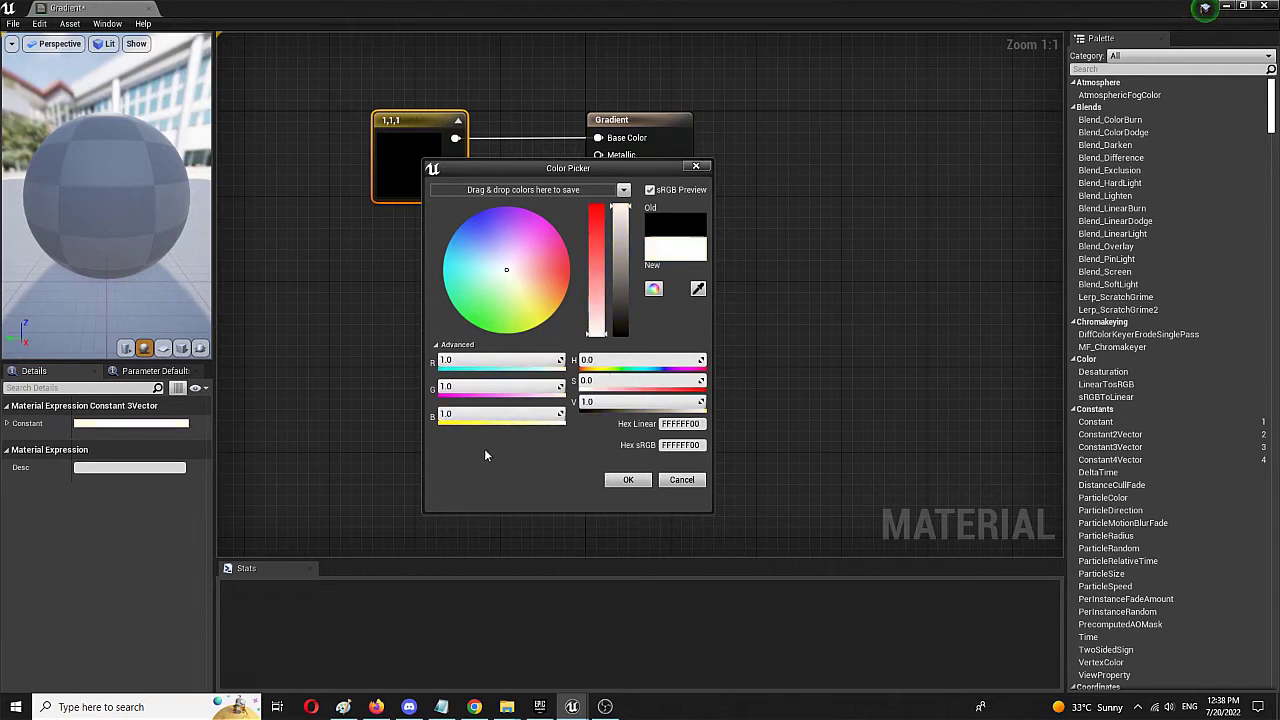
- Raise red to 100, then shift the hue to a violet of about R 11, G 0, B 100
{"action": "left_click", "coordinate": [474, 361]}
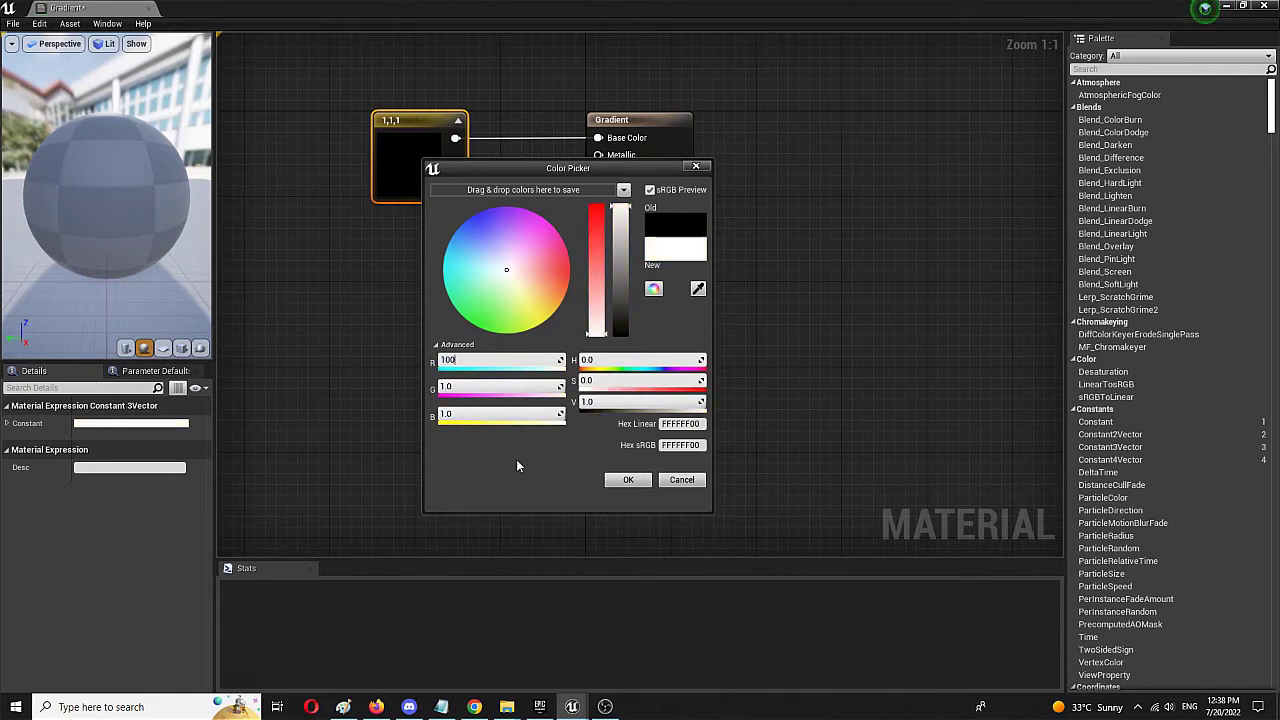
{"action": "type", "text": "100"}
{"action": "key", "text": "Return"}
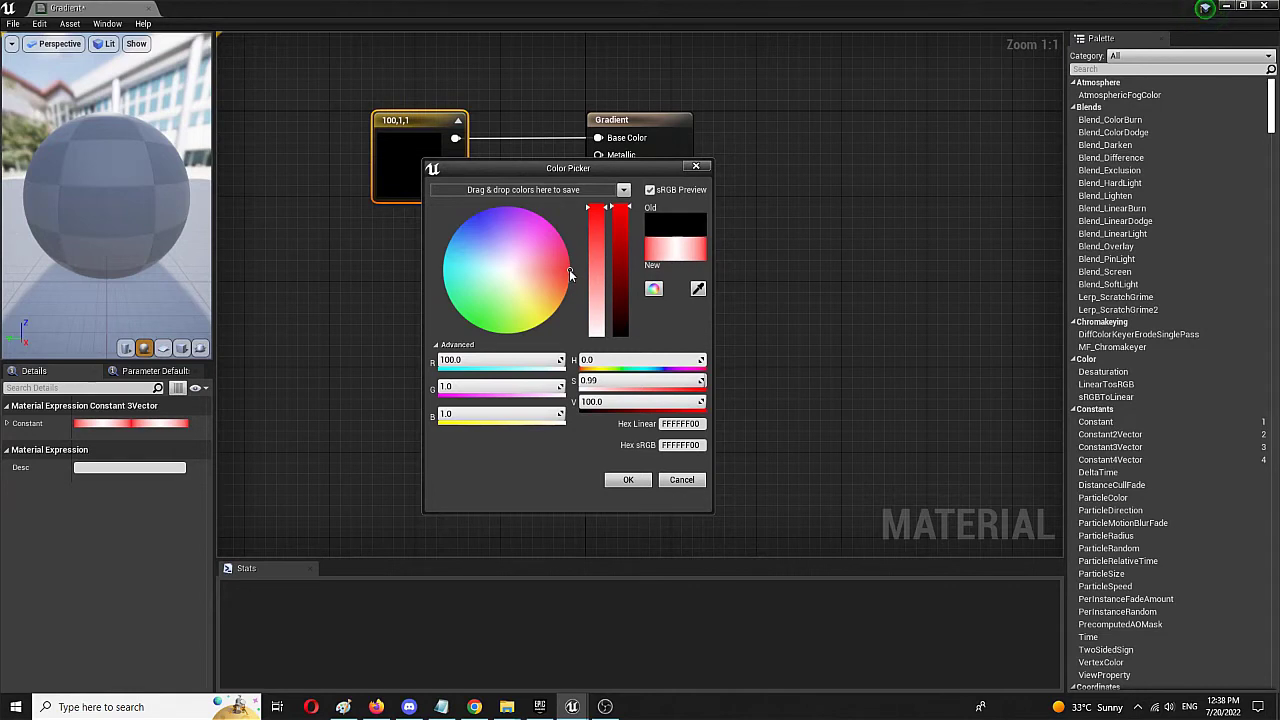
{"action": "left_click_drag", "start_coordinate": [569, 269], "coordinate": [476, 200]}
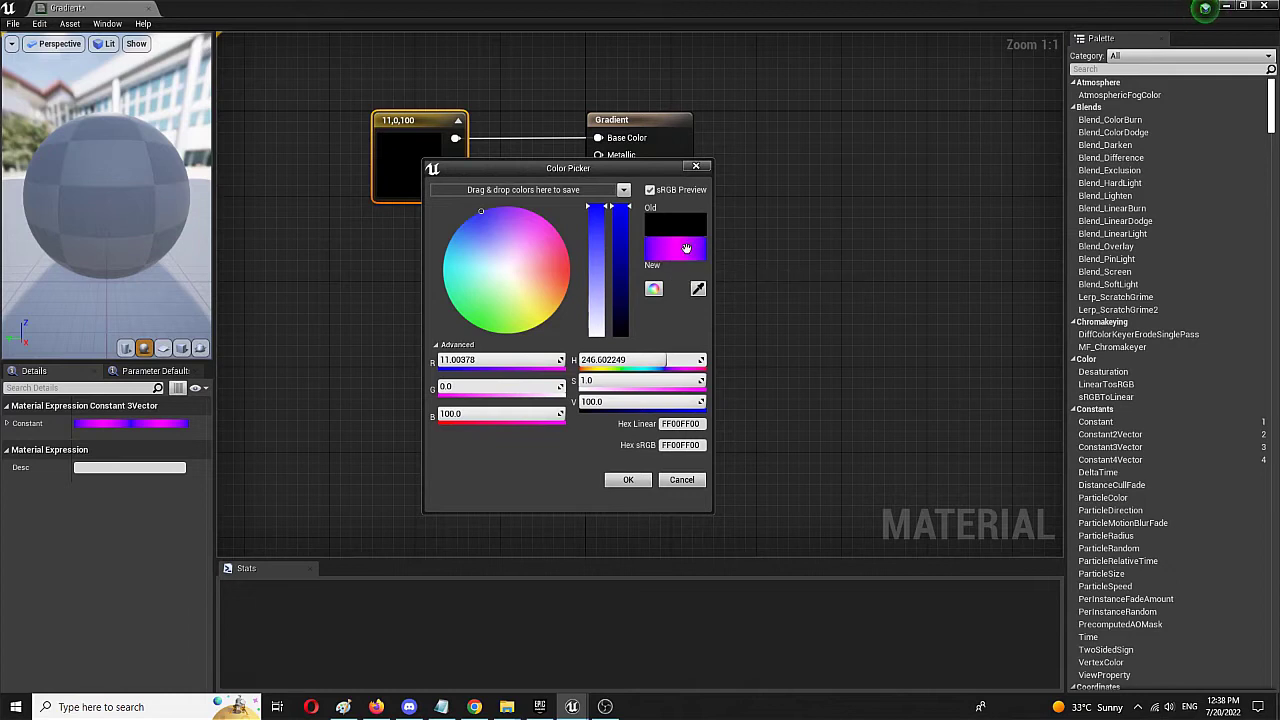
- Apply the purple colour, save the Gradient material, and dock its editor beside FirstPersonExampleMap
{"action": "left_click", "coordinate": [627, 481]}
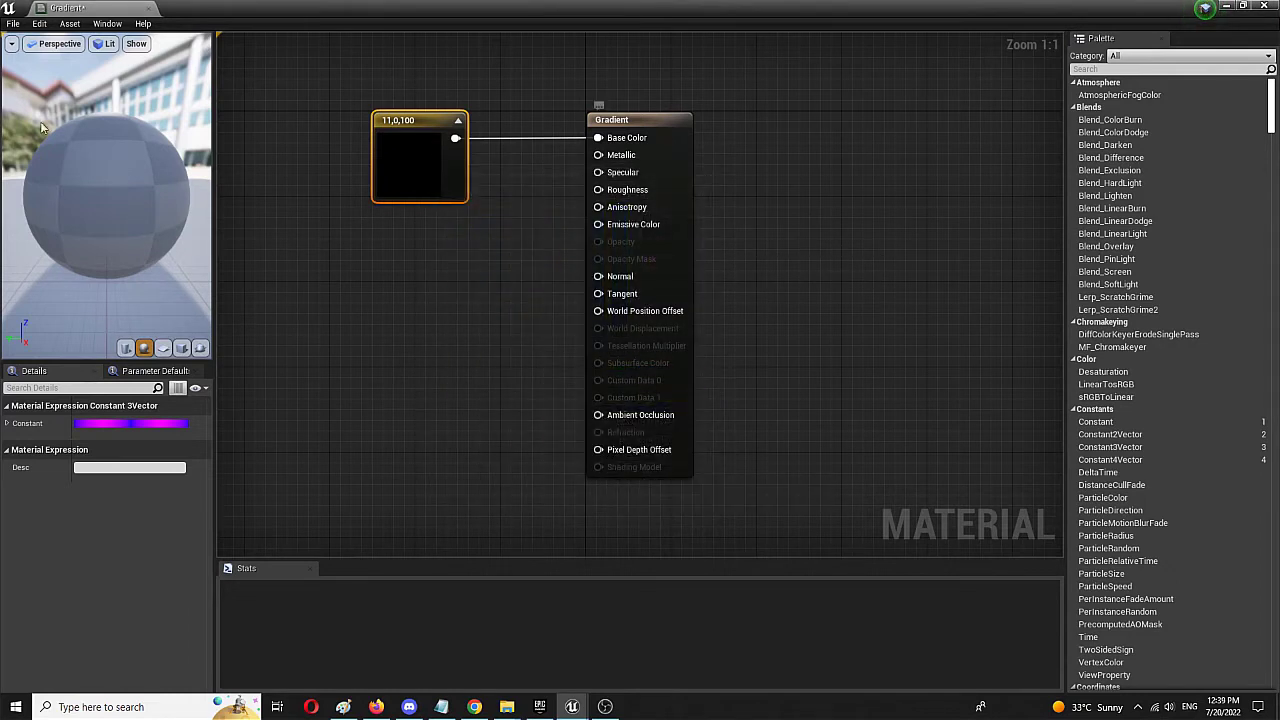
{"action": "left_click", "coordinate": [13, 23]}
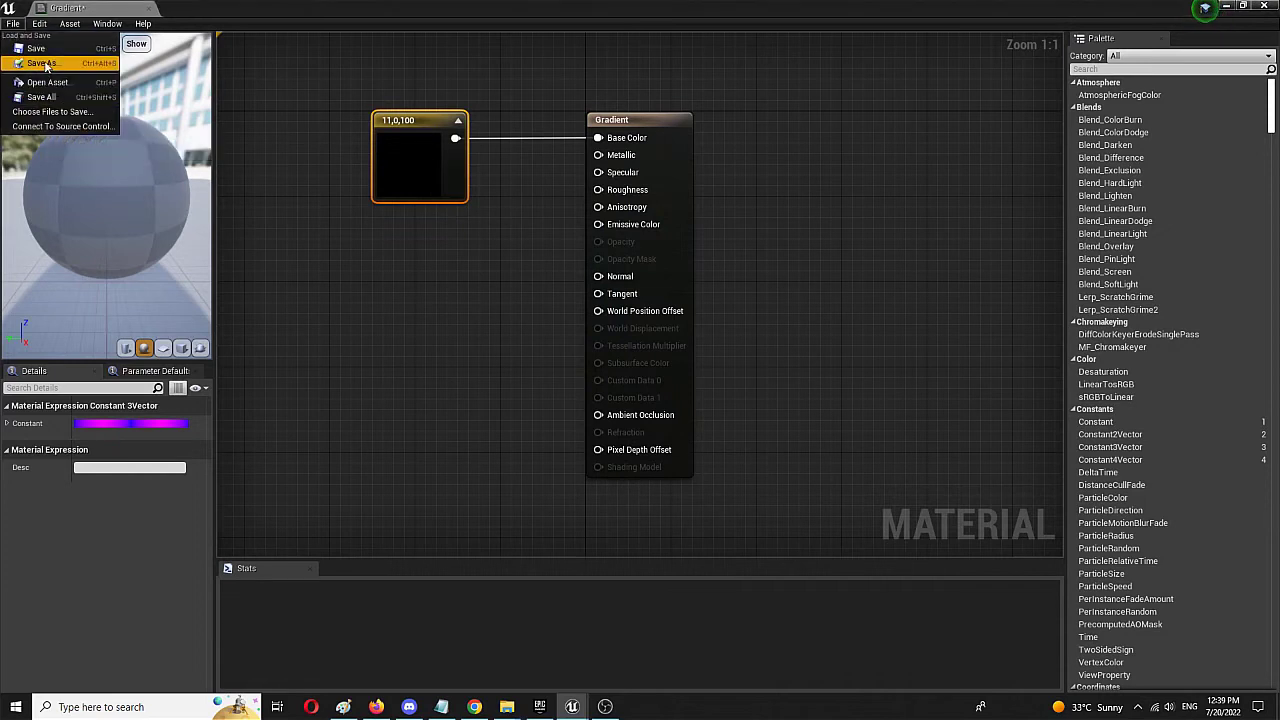
{"action": "left_click", "coordinate": [36, 48]}
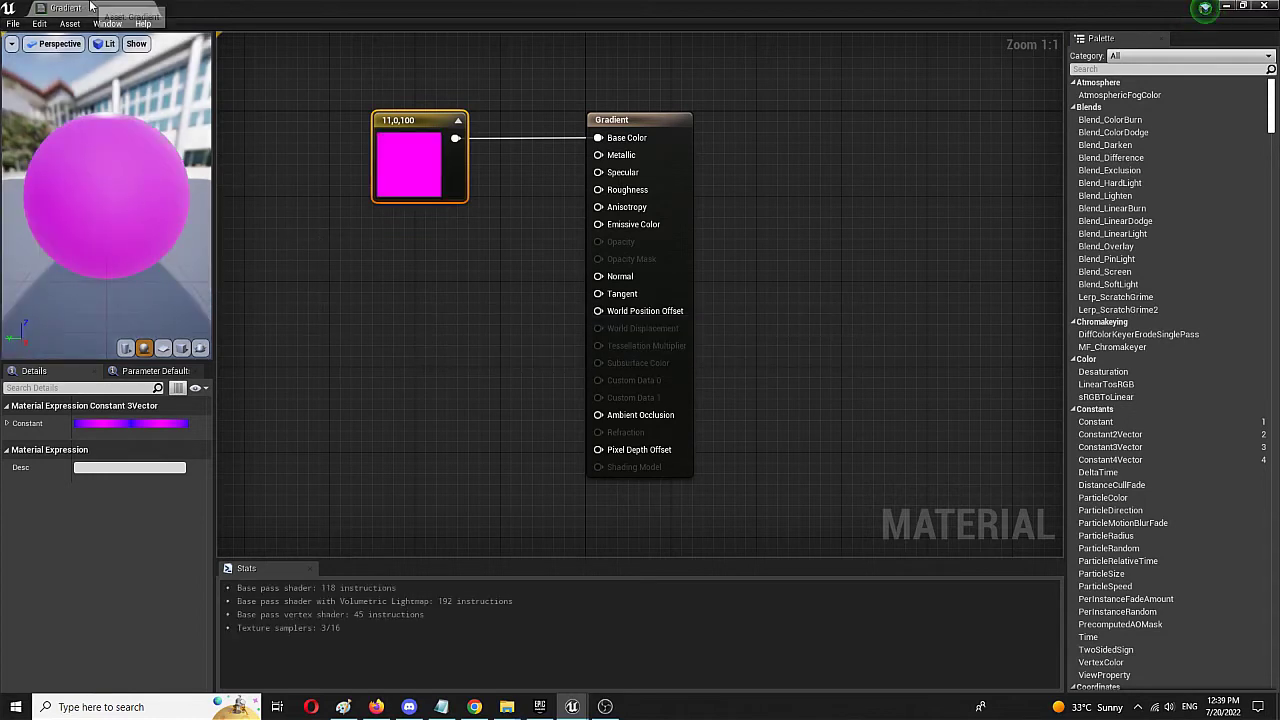
{"action": "left_click", "coordinate": [153, 7]}
{"action": "left_click_drag", "start_coordinate": [197, 32], "coordinate": [195, 9]}
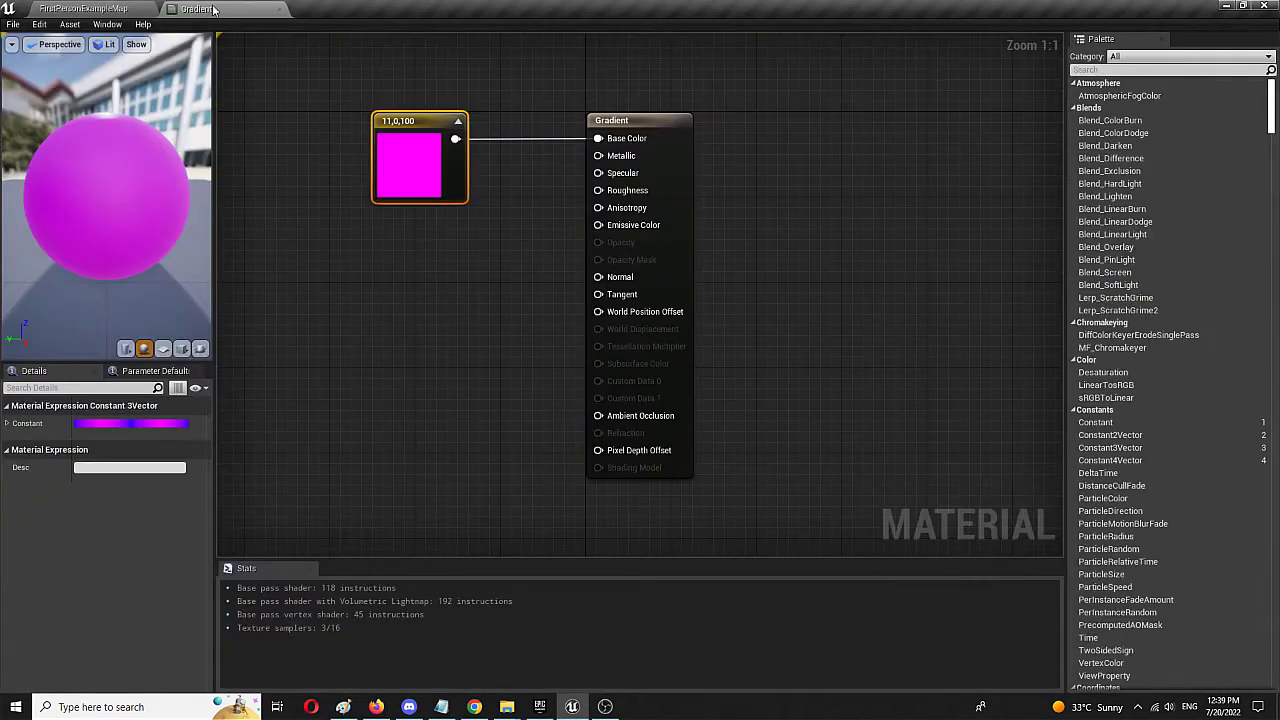
- Place a Cube from Place Actors in the corridor and move it lower and closer
{"action": "left_click", "coordinate": [85, 8]}
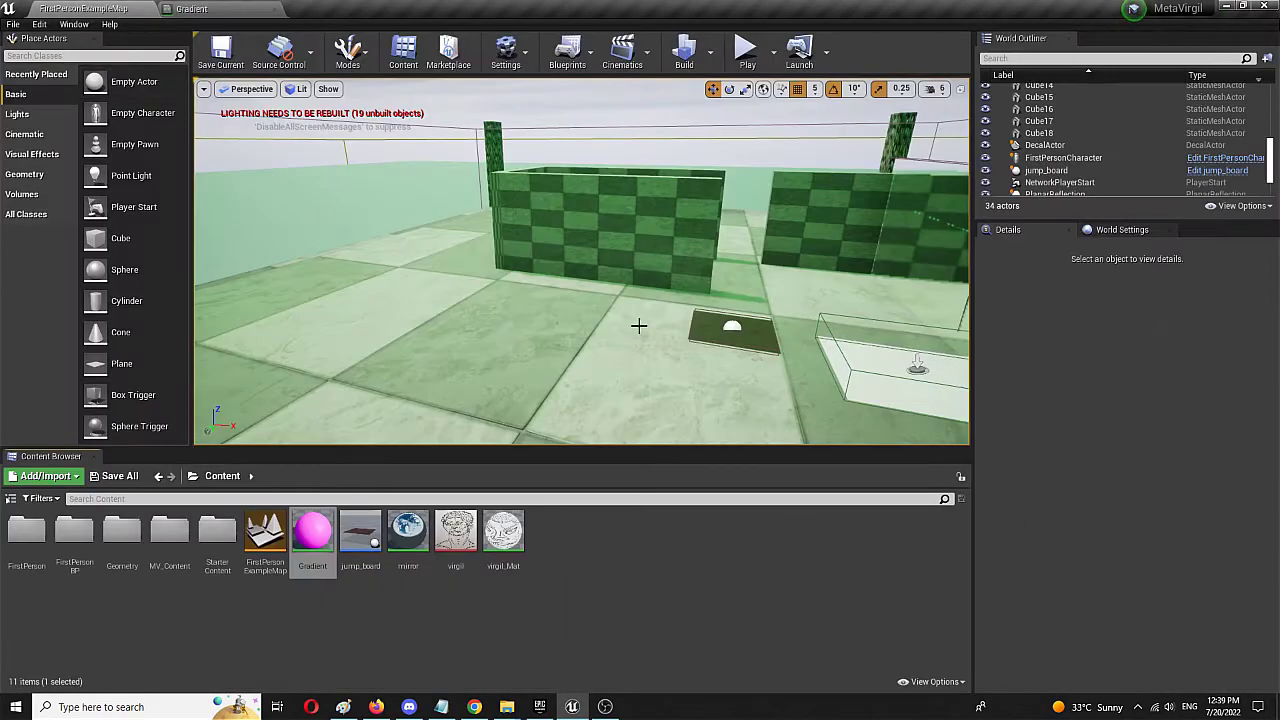
{"action": "right_click_drag", "start_coordinate": [640, 323], "coordinate": [426, 197]}
{"action": "left_click_drag", "start_coordinate": [95, 241], "coordinate": [585, 335]}
{"action": "left_click_drag", "start_coordinate": [591, 285], "coordinate": [591, 275]}
{"action": "left_click_drag", "start_coordinate": [594, 352], "coordinate": [598, 368]}
- Save all levels and assets, and drop the Gradient material onto the middle cube
{"action": "left_click", "coordinate": [520, 420]}
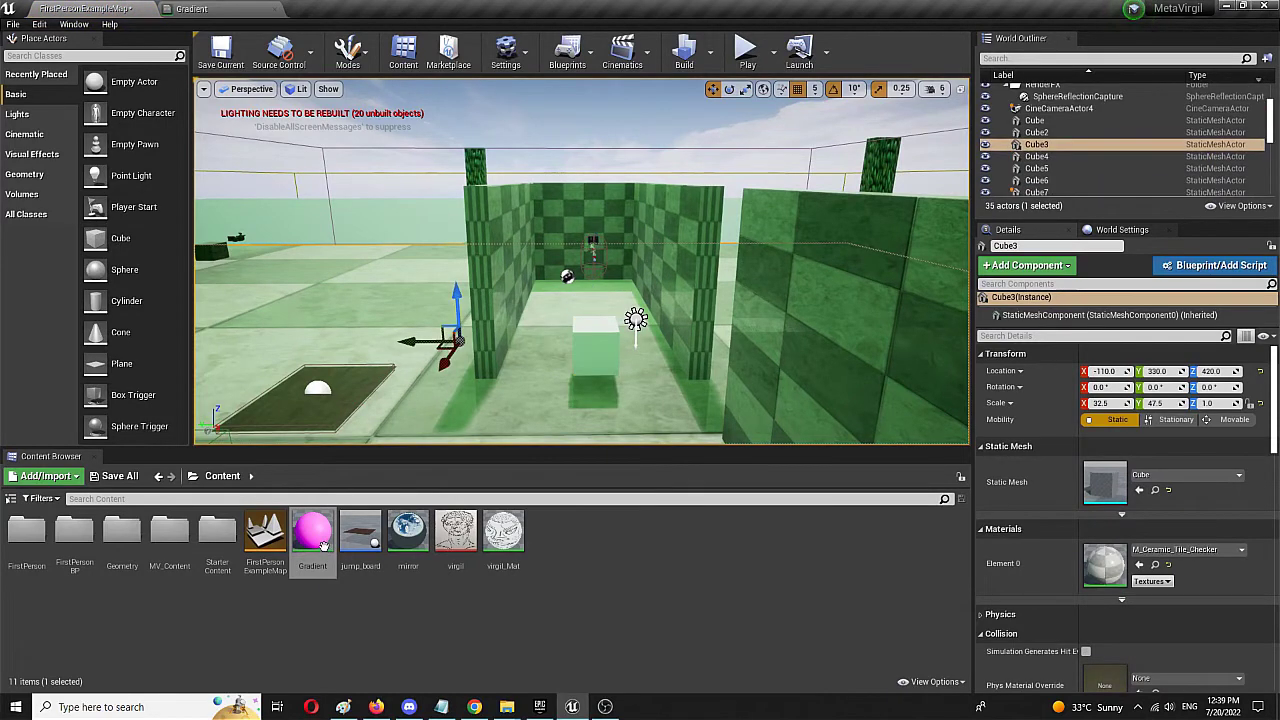
{"action": "mouse_move", "coordinate": [312, 530]}
{"action": "left_mouse_down"}
{"action": "mouse_move", "coordinate": [423, 543]}
{"action": "mouse_move", "coordinate": [386, 557]}
{"action": "mouse_move", "coordinate": [312, 548]}
{"action": "left_mouse_up"}
{"action": "left_click", "coordinate": [480, 624]}
{"action": "left_click", "coordinate": [14, 24]}
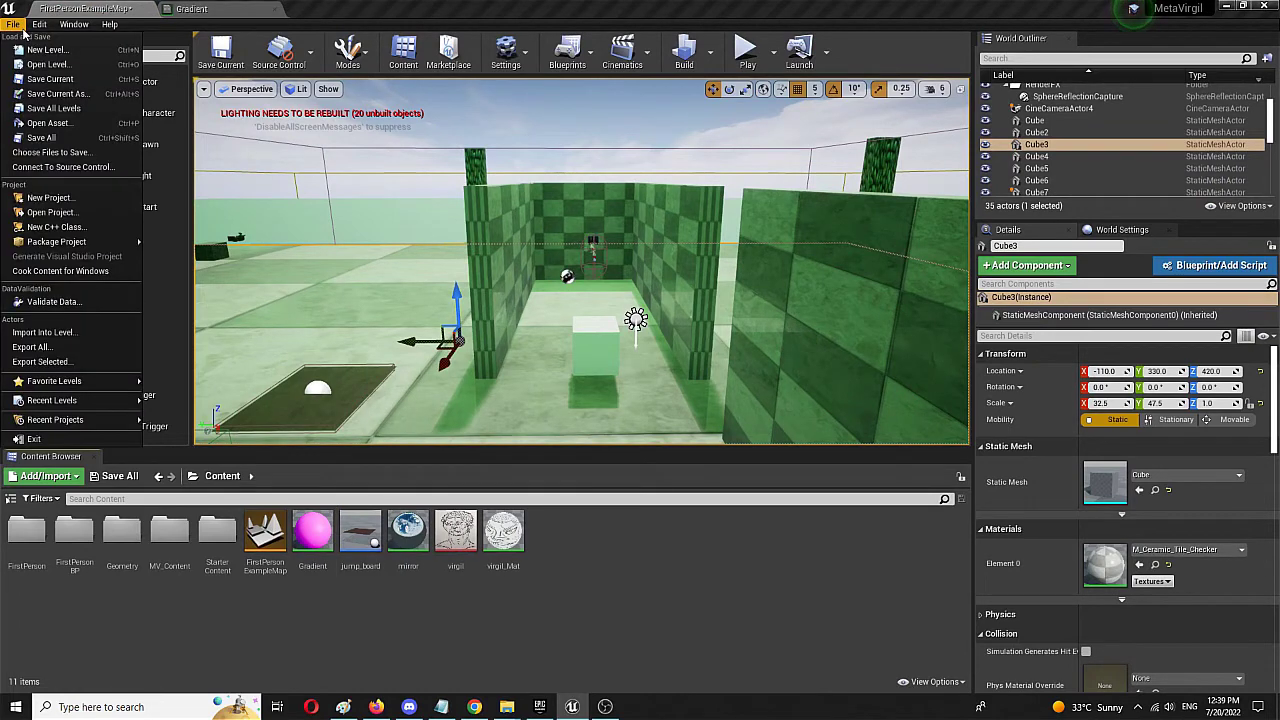
{"action": "left_click", "coordinate": [40, 137]}
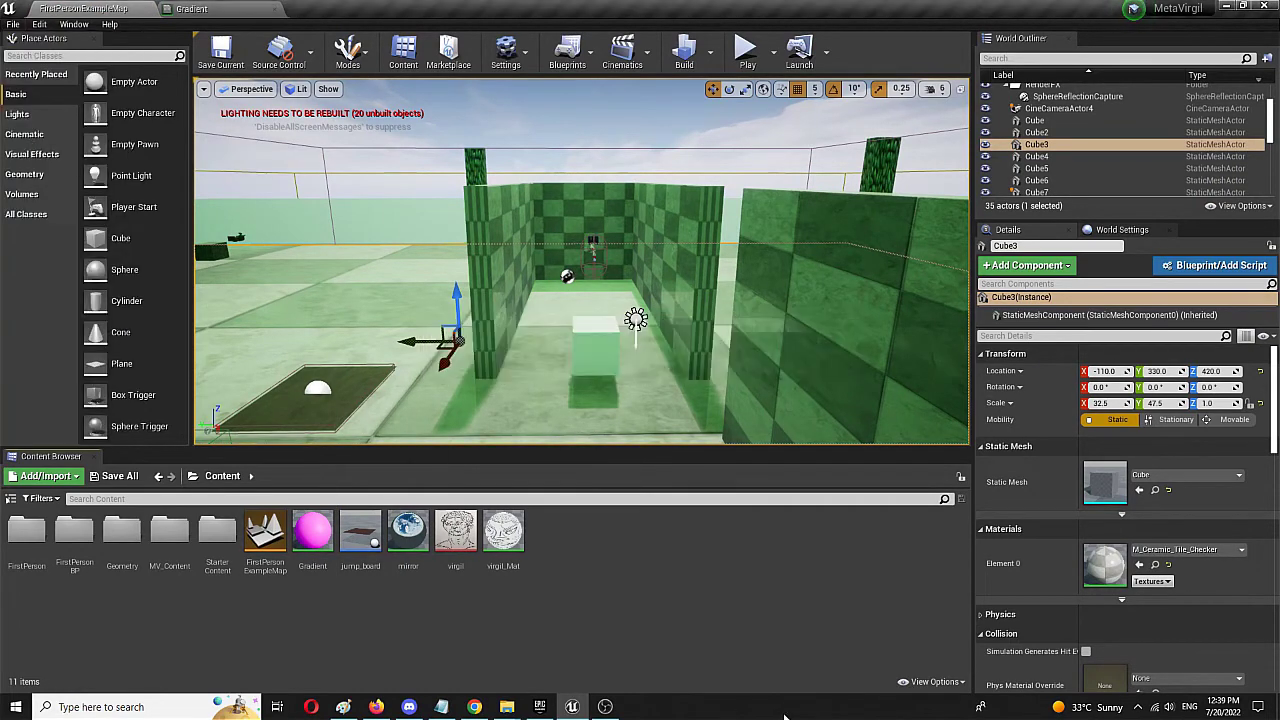
{"action": "left_click_drag", "start_coordinate": [312, 530], "coordinate": [592, 335]}
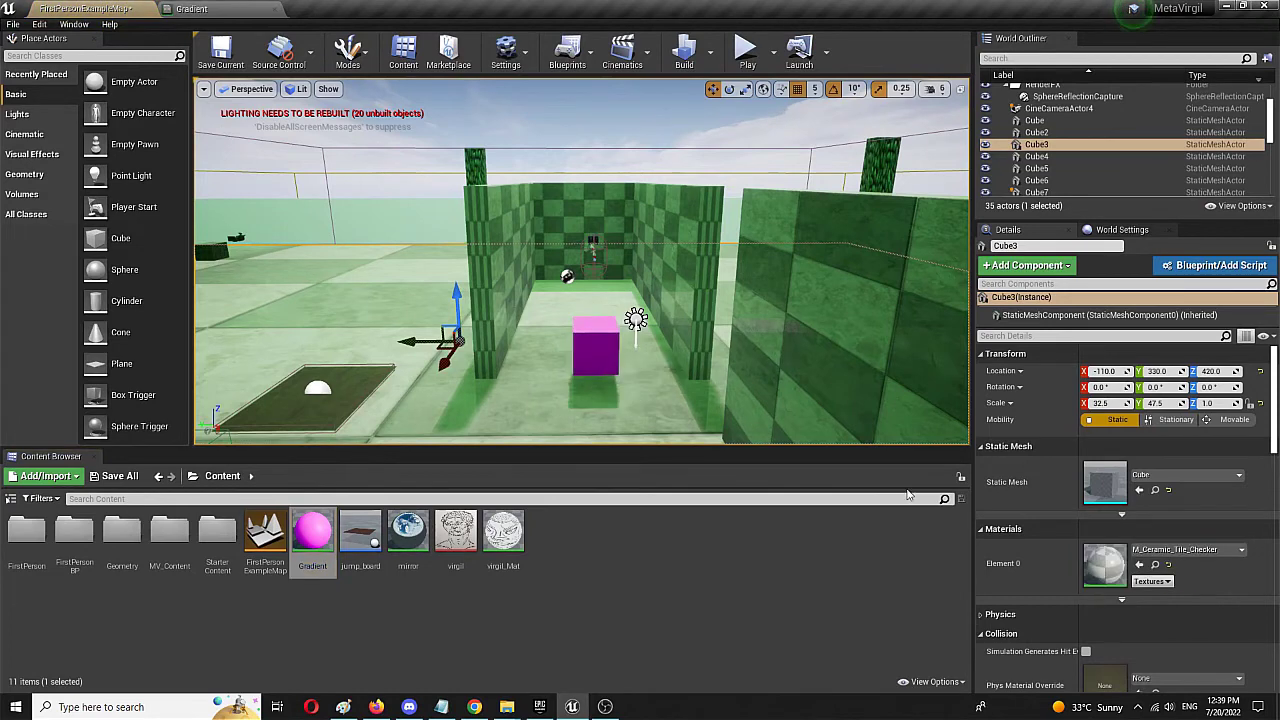
{"action": "left_click", "coordinate": [746, 55]}
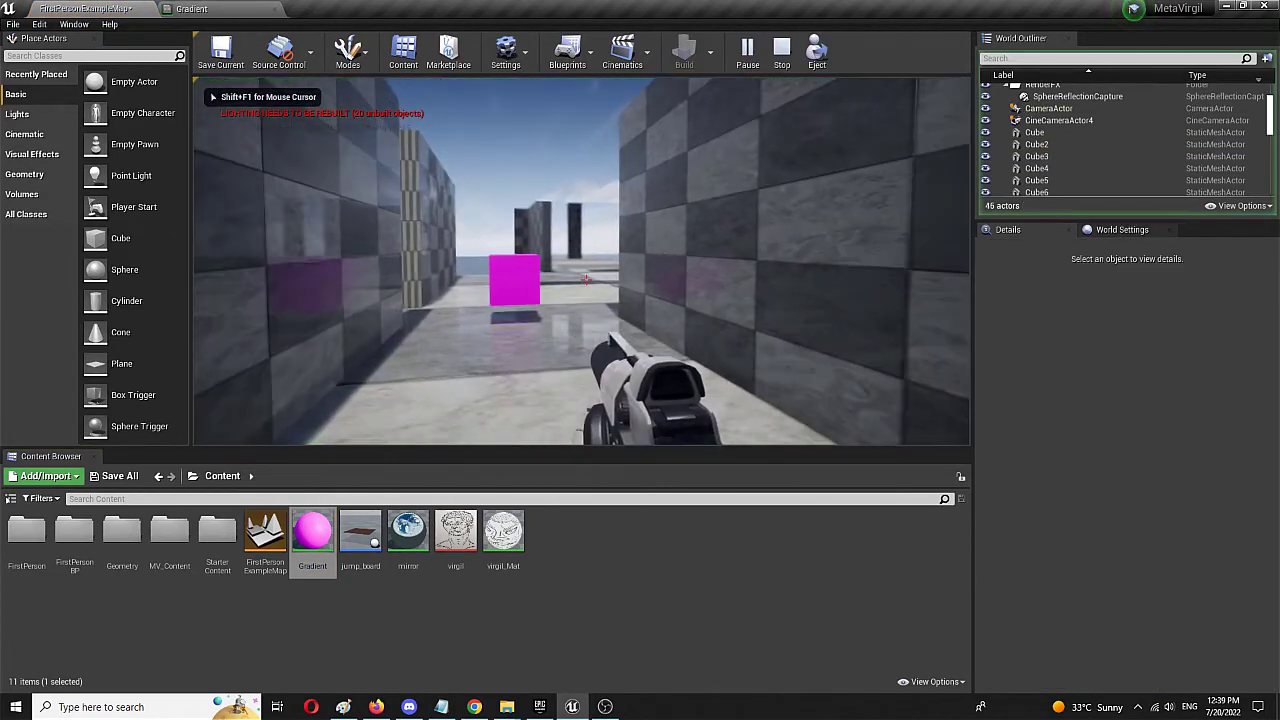
{"action": "key", "text": "w"}
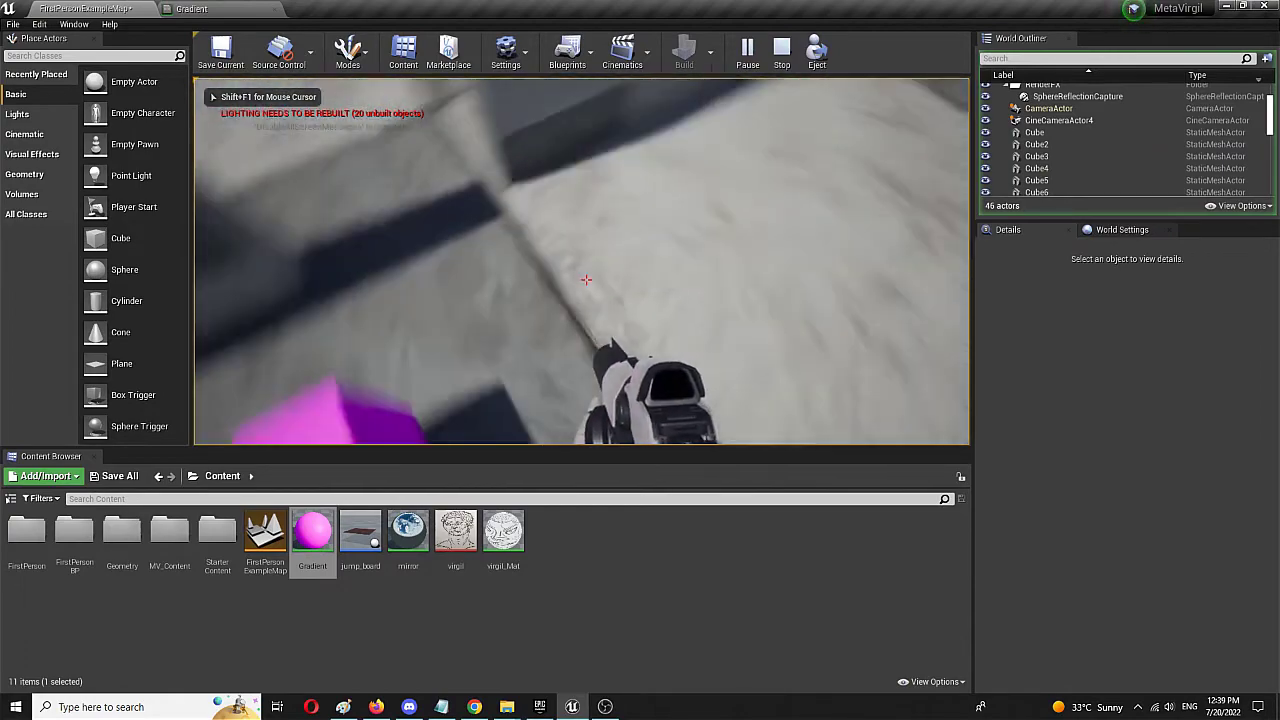
{"action": "key", "text": "s"}
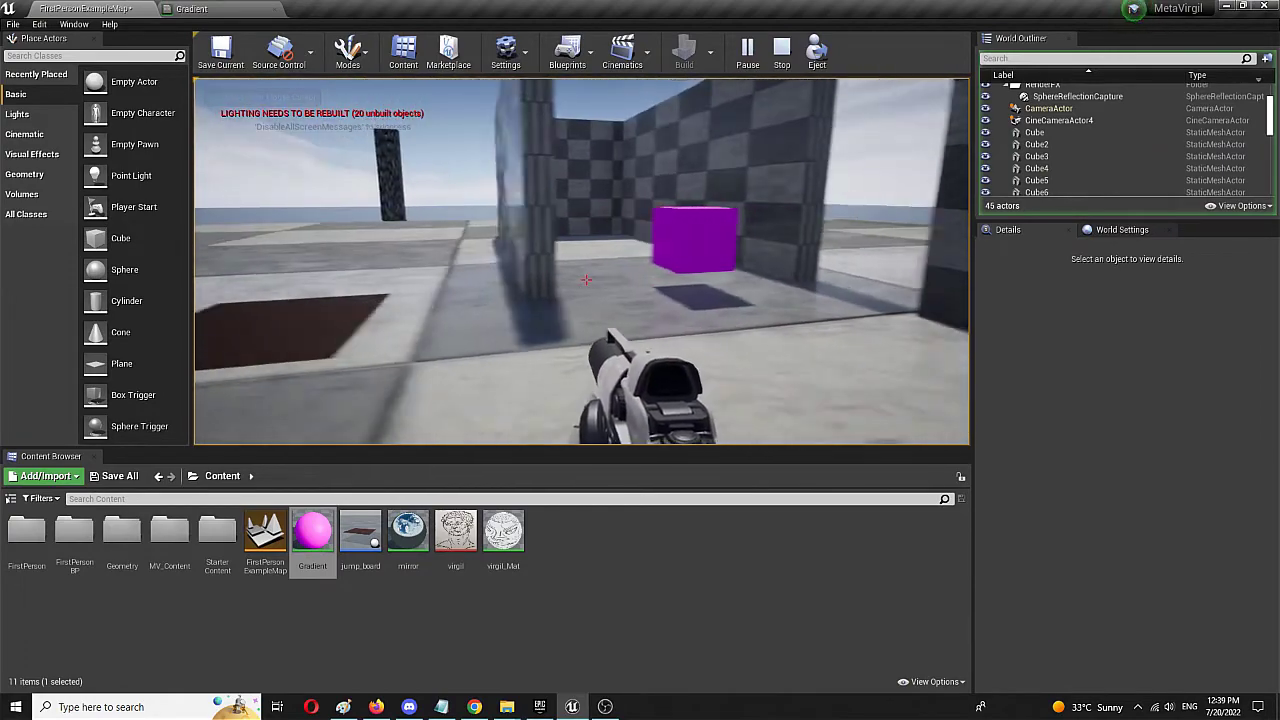
{"action": "key", "text": "Escape"}
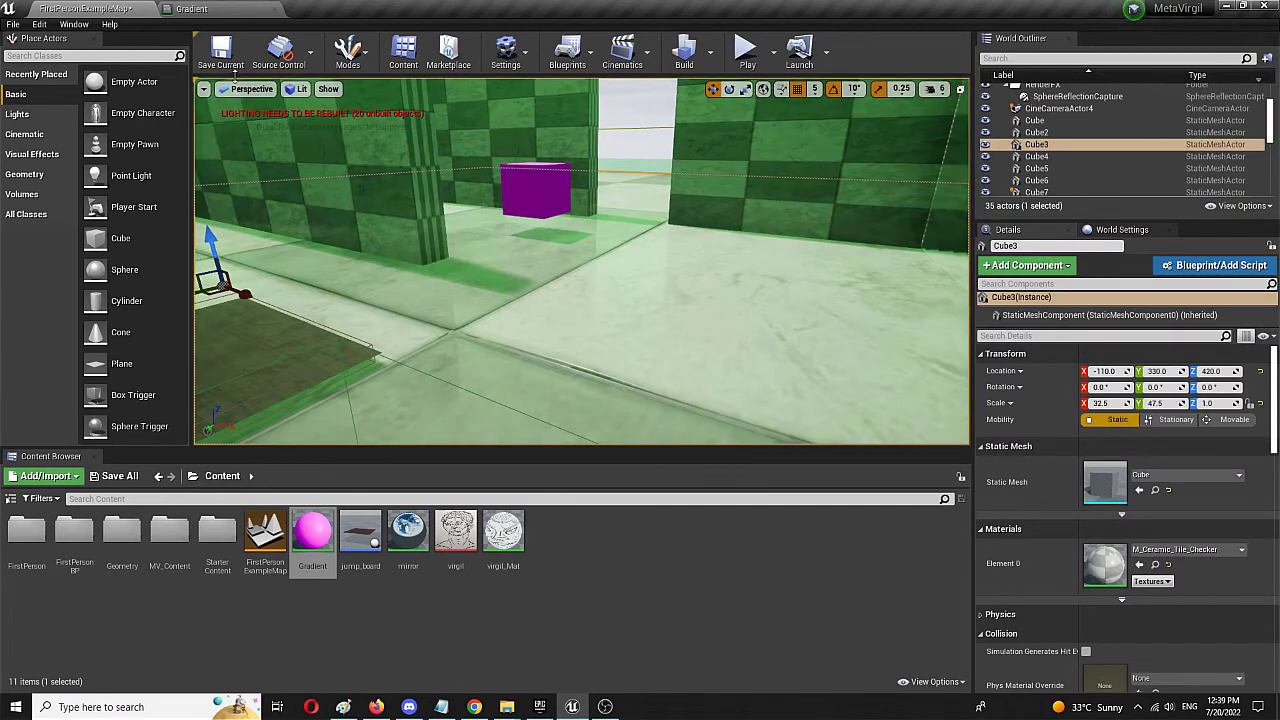
- Return to the Gradient editor and open the Color Picker of the magenta Constant3Vector
{"action": "left_click", "coordinate": [191, 9]}
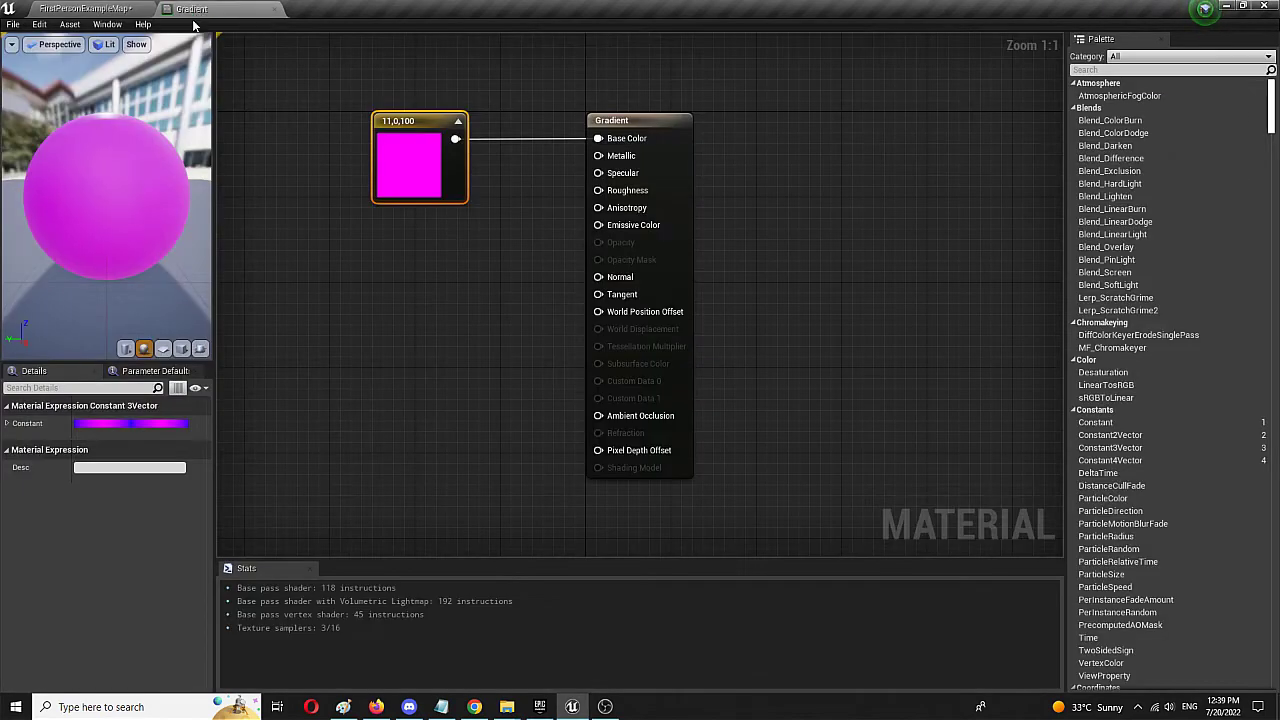
{"action": "double_click", "coordinate": [397, 145]}
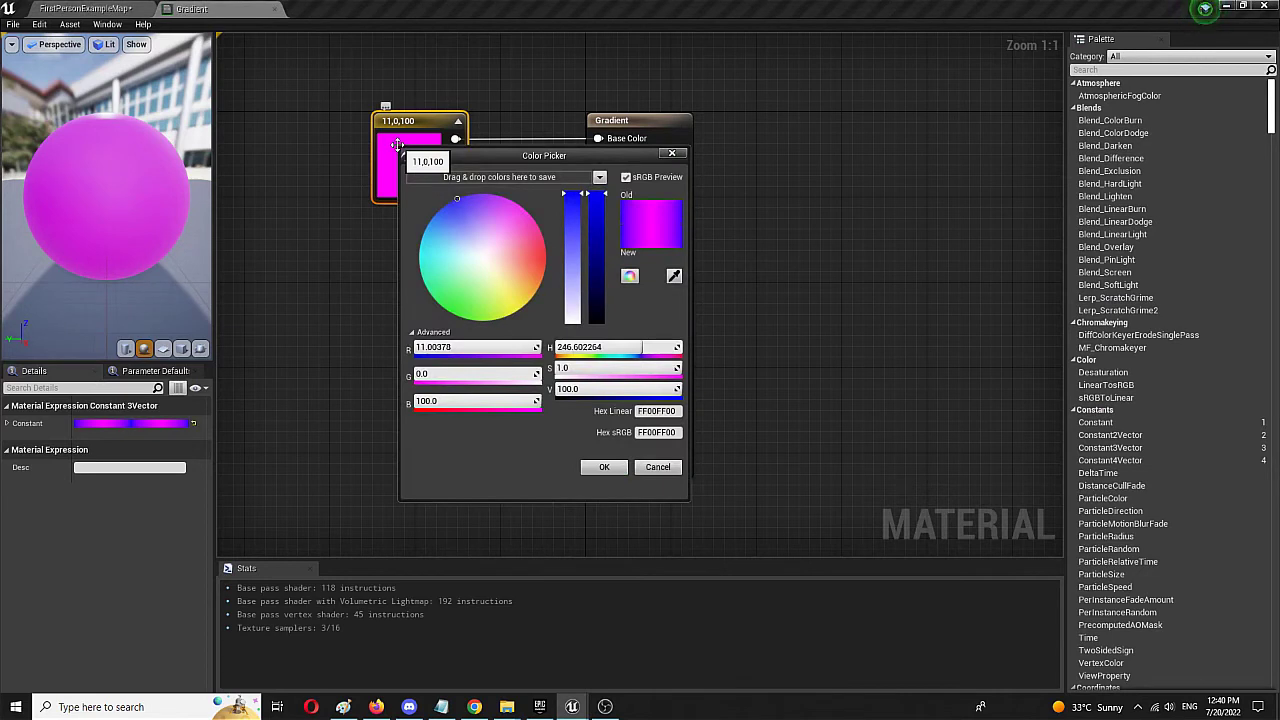